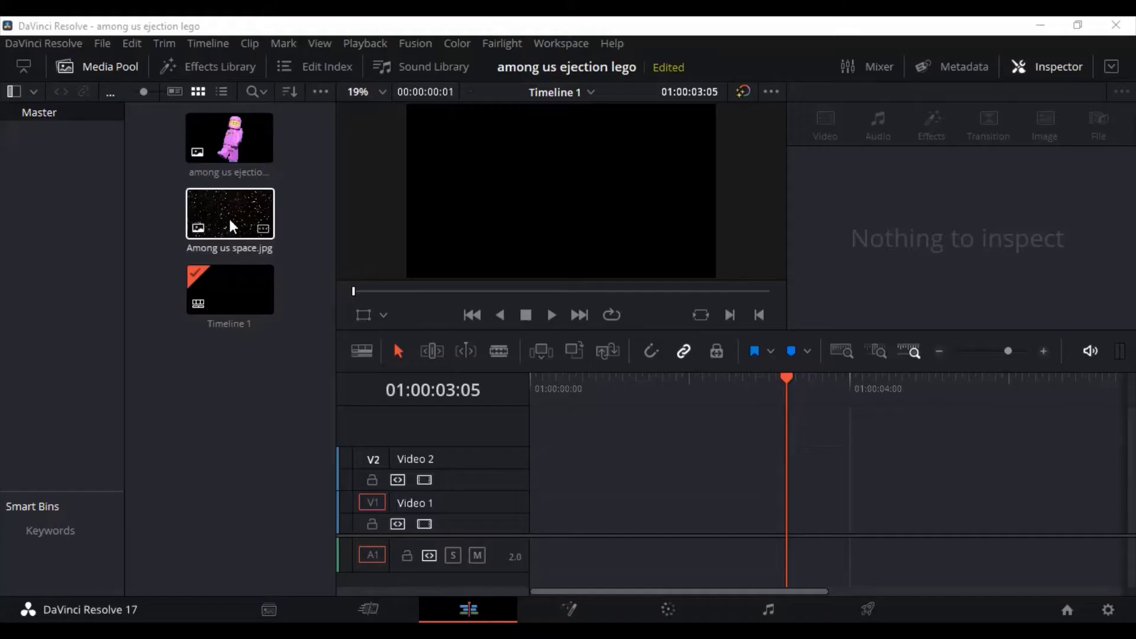
# Place Among us space.jpg at the start of Video 1 and change its duration to 10 seconds.
pyautogui.click(243, 219)
pyautogui.moveTo(218, 215)
pyautogui.mouseDown()
pyautogui.moveTo(444, 298)
pyautogui.moveTo(532, 511)
pyautogui.mouseUp()
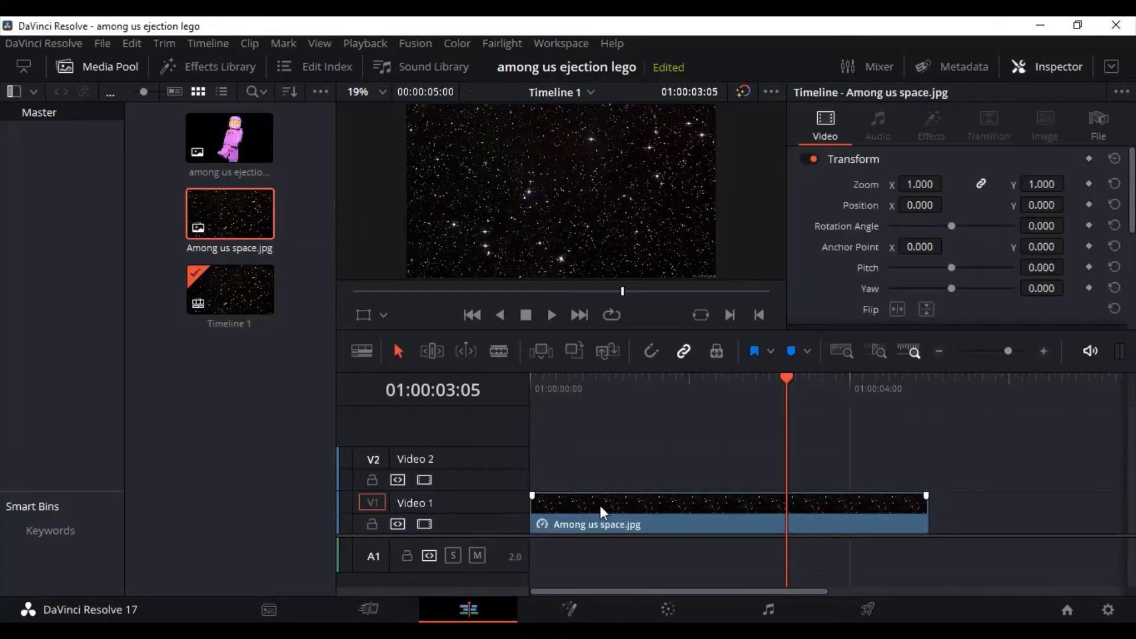
pyautogui.rightClick(601, 505)
pyautogui.click(648, 314)
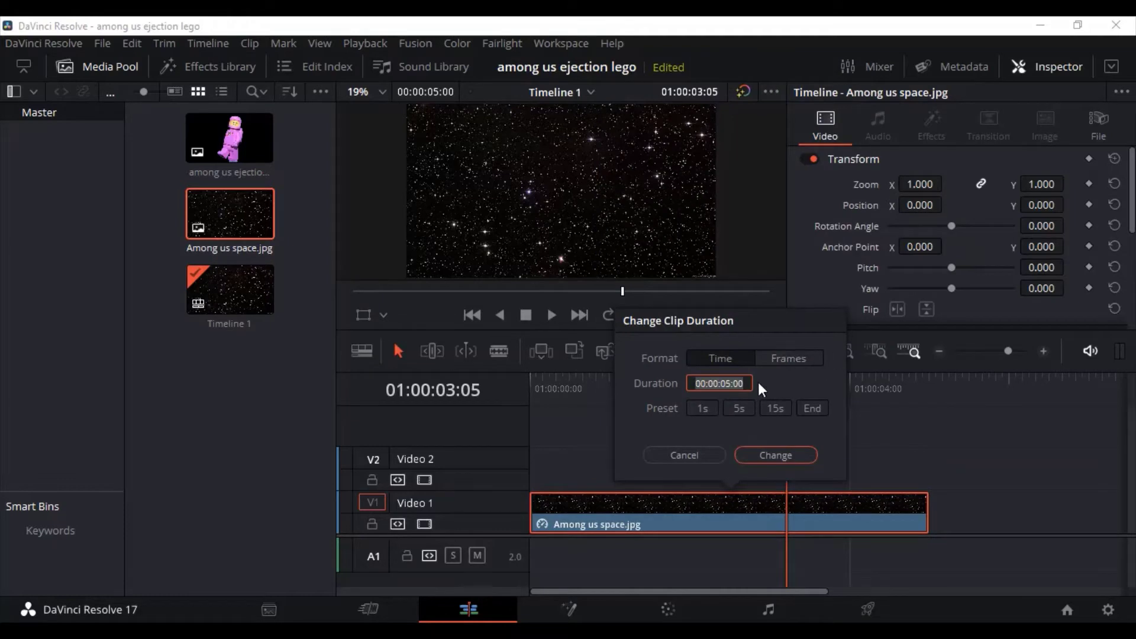
pyautogui.click(726, 383)
pyautogui.click(787, 454)
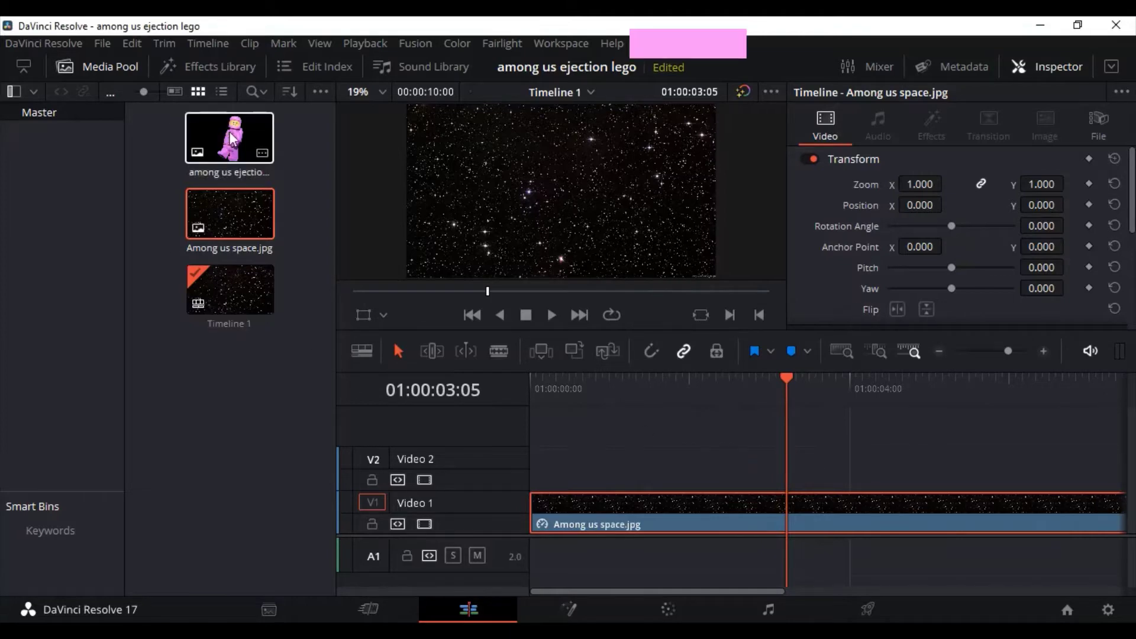
# Place among us ejection.png on Video 2 at the timeline start, above the starfield.
pyautogui.moveTo(232, 140)
pyautogui.mouseDown()
pyautogui.moveTo(584, 480)
pyautogui.moveTo(525, 480)
pyautogui.mouseUp()
pyautogui.moveTo(775, 384); pyautogui.dragTo(529, 398)
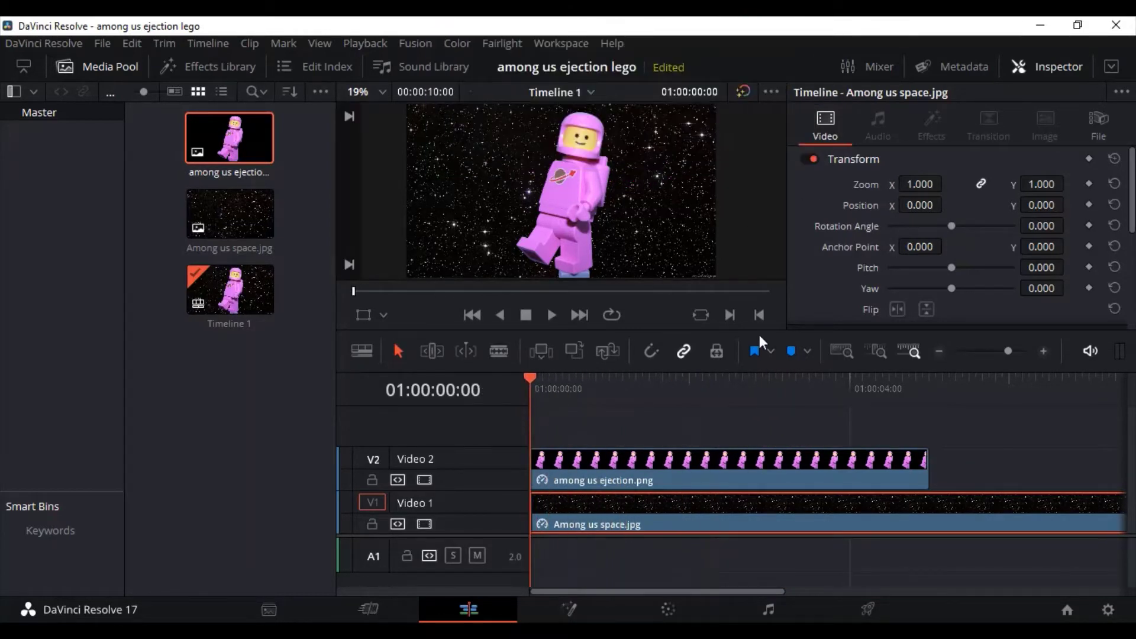
pyautogui.click(606, 391)
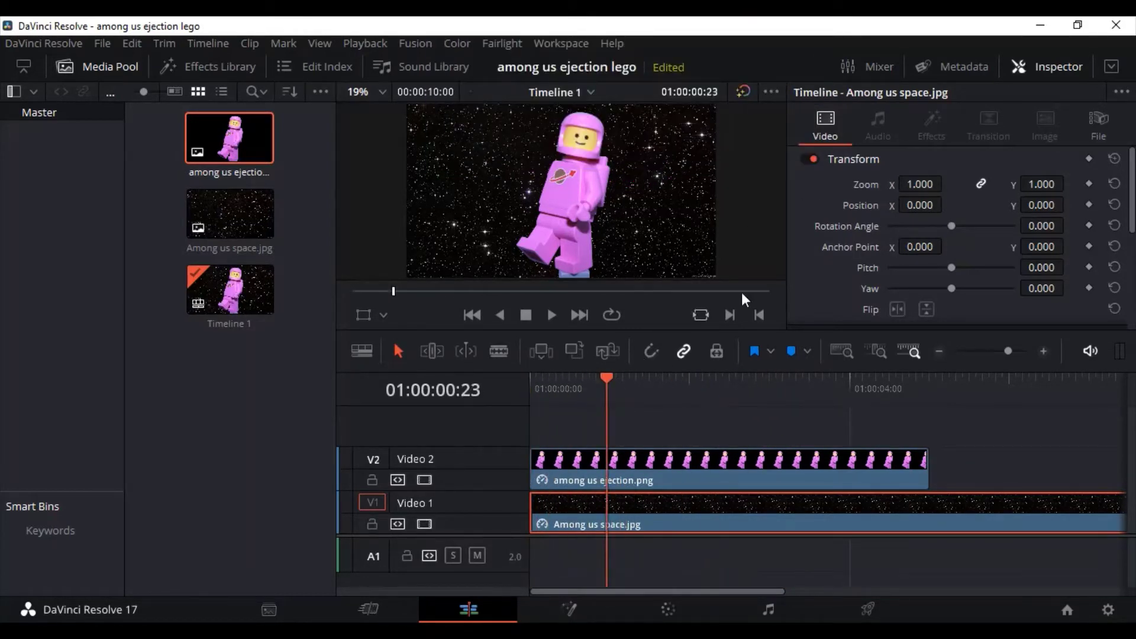
# Enter a 0.650 zoom value in the Inspector and select the astronaut clip on Video 2.
pyautogui.click(920, 185)
pyautogui.write('0')
pyautogui.press('Return')
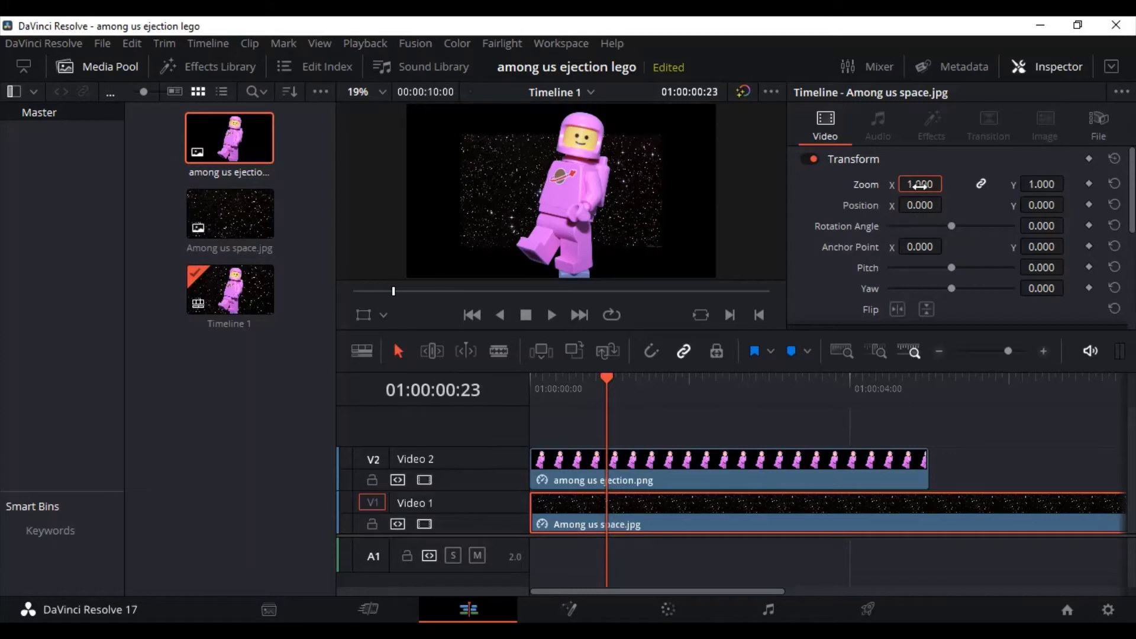
pyautogui.click(805, 482)
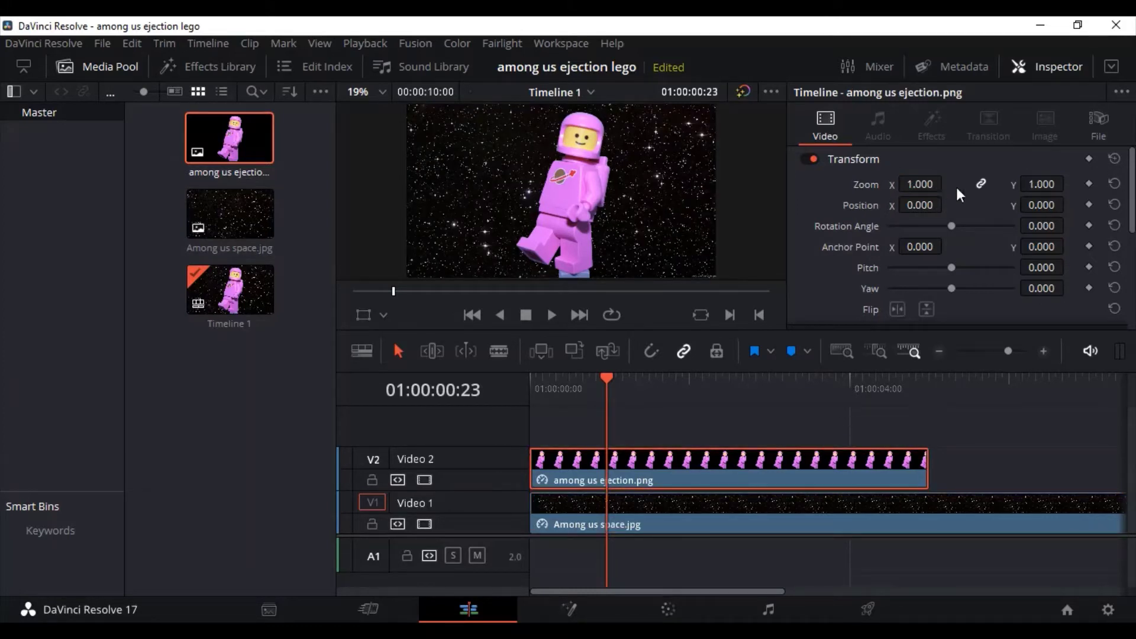
pyautogui.write('0.400')
# Zoom the astronaut to 0.650 and keyframe Position X -1157, off-frame left, at the clip start.
pyautogui.moveTo(921, 184); pyautogui.dragTo(947, 184)
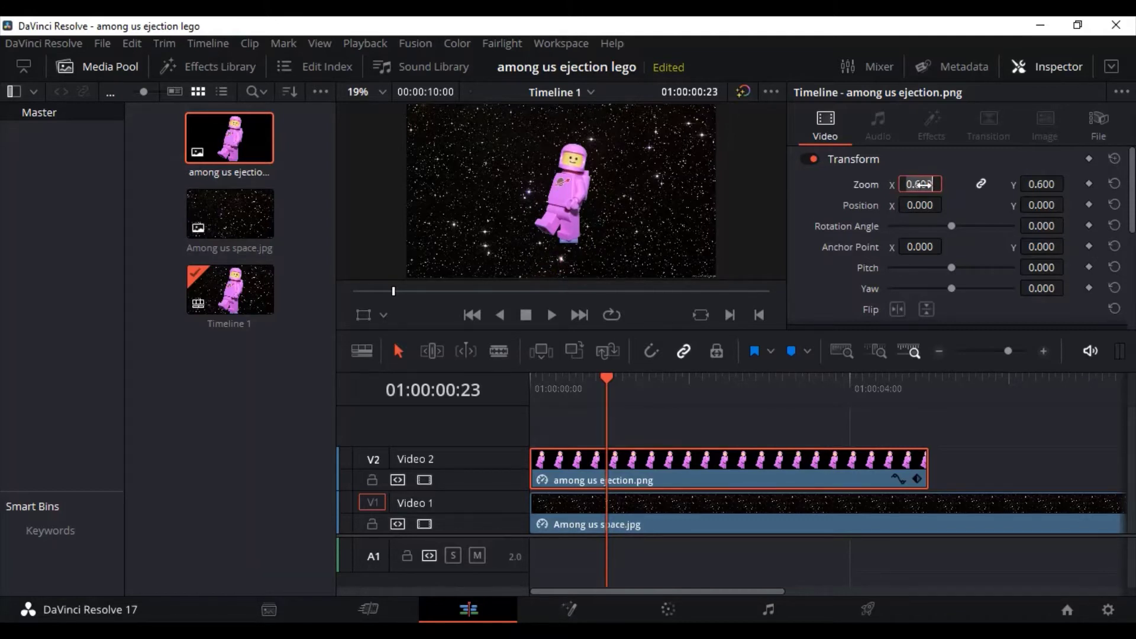
pyautogui.press('Return')
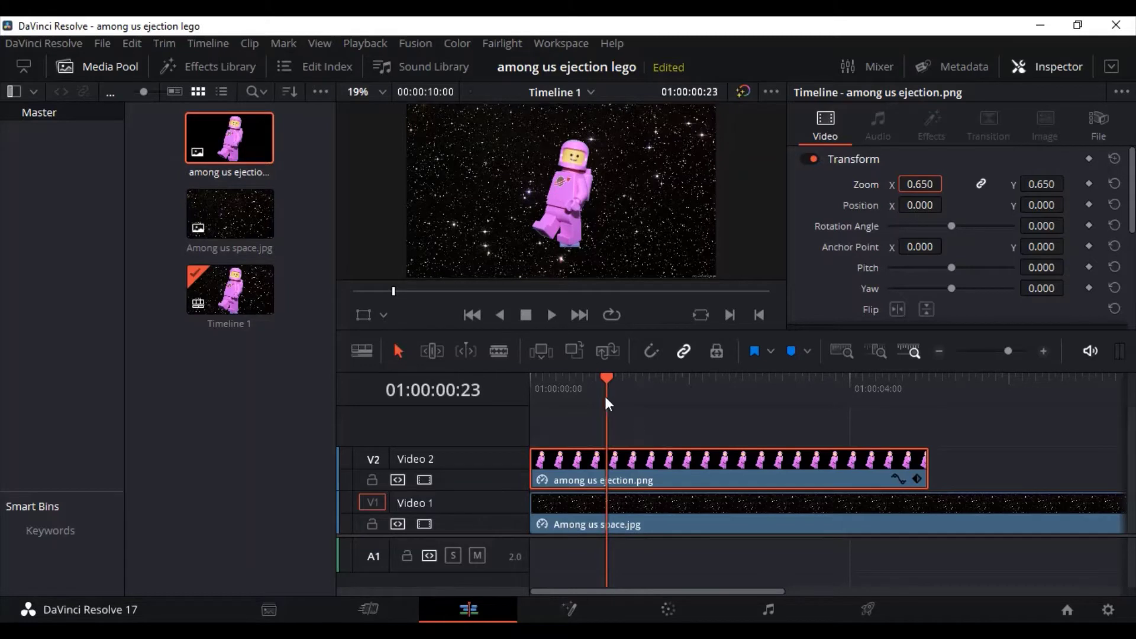
pyautogui.moveTo(606, 398); pyautogui.dragTo(517, 386)
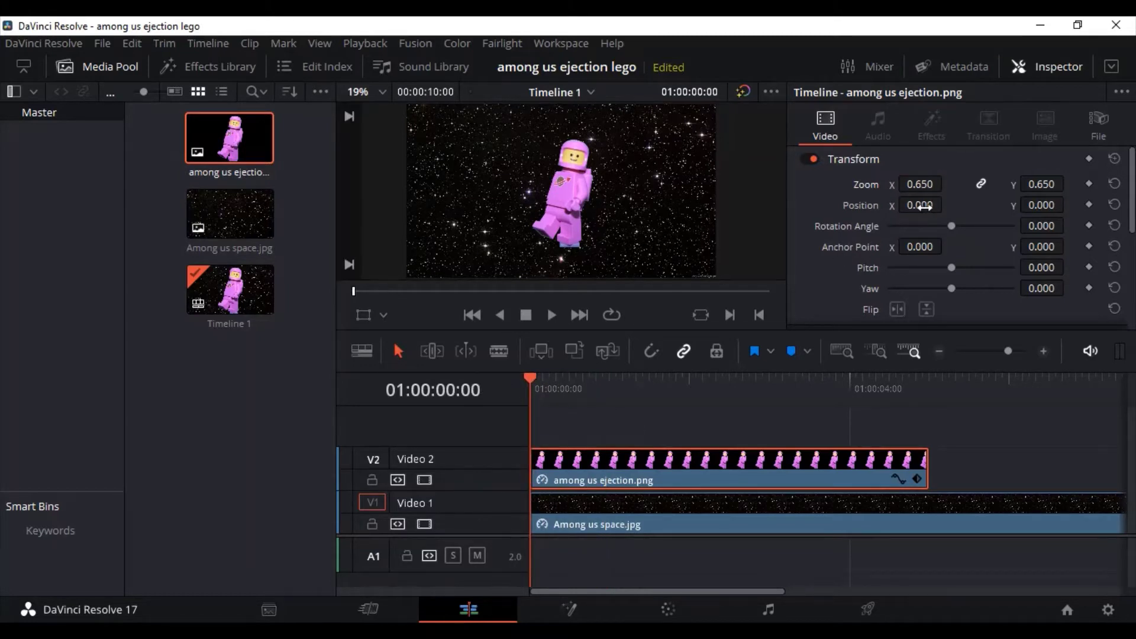
pyautogui.moveTo(924, 206); pyautogui.dragTo(876, 206)
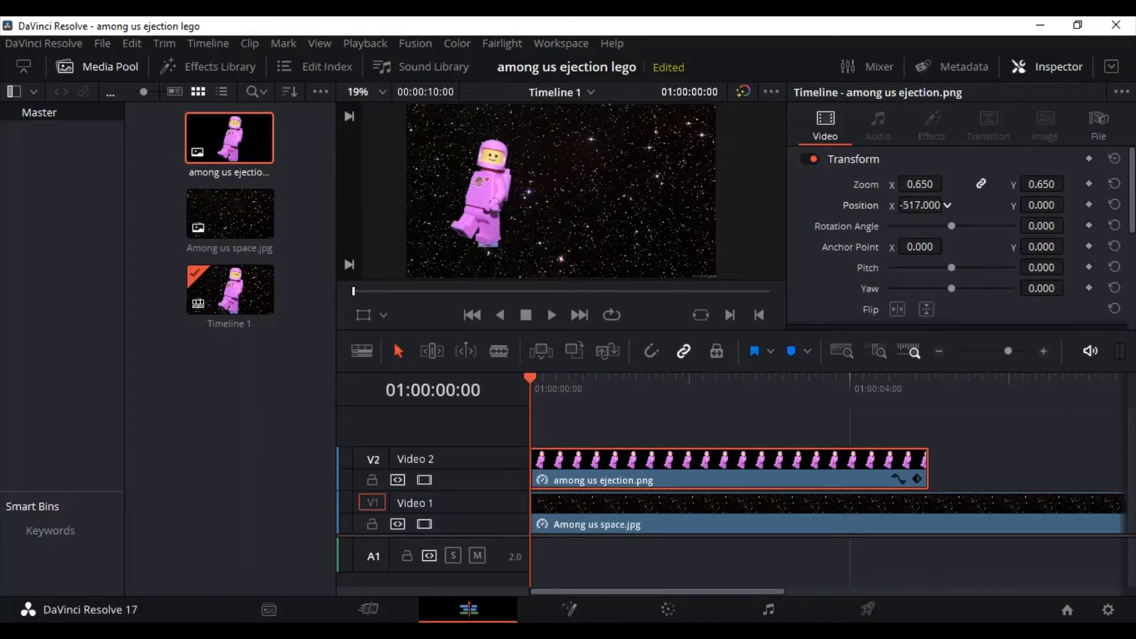
pyautogui.moveTo(948, 205); pyautogui.dragTo(948, 205)
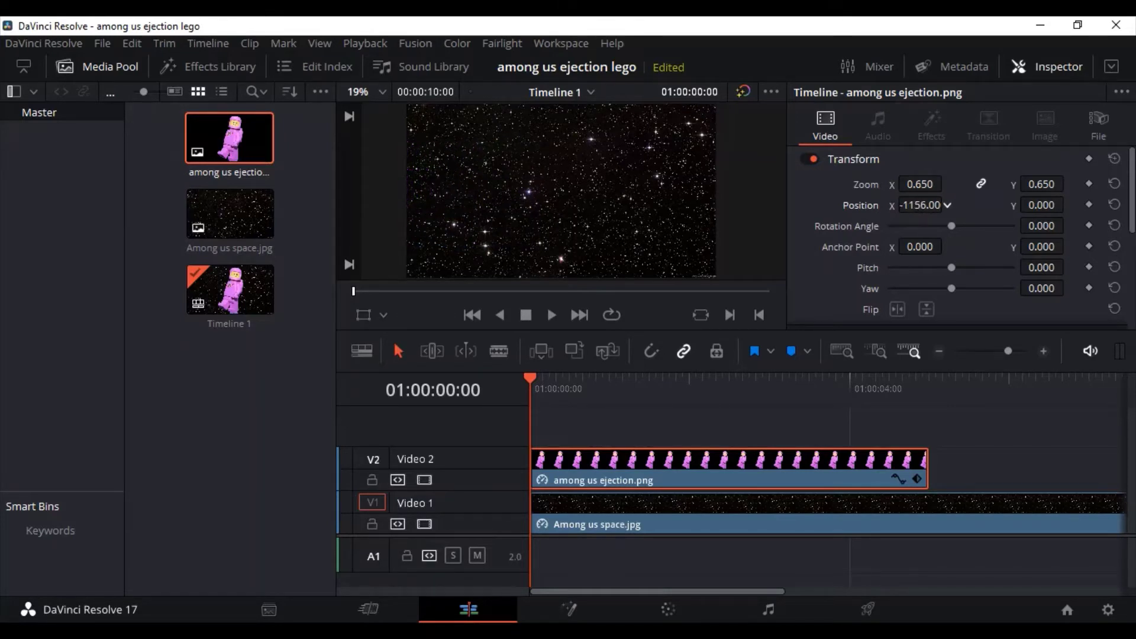
pyautogui.click(1089, 204)
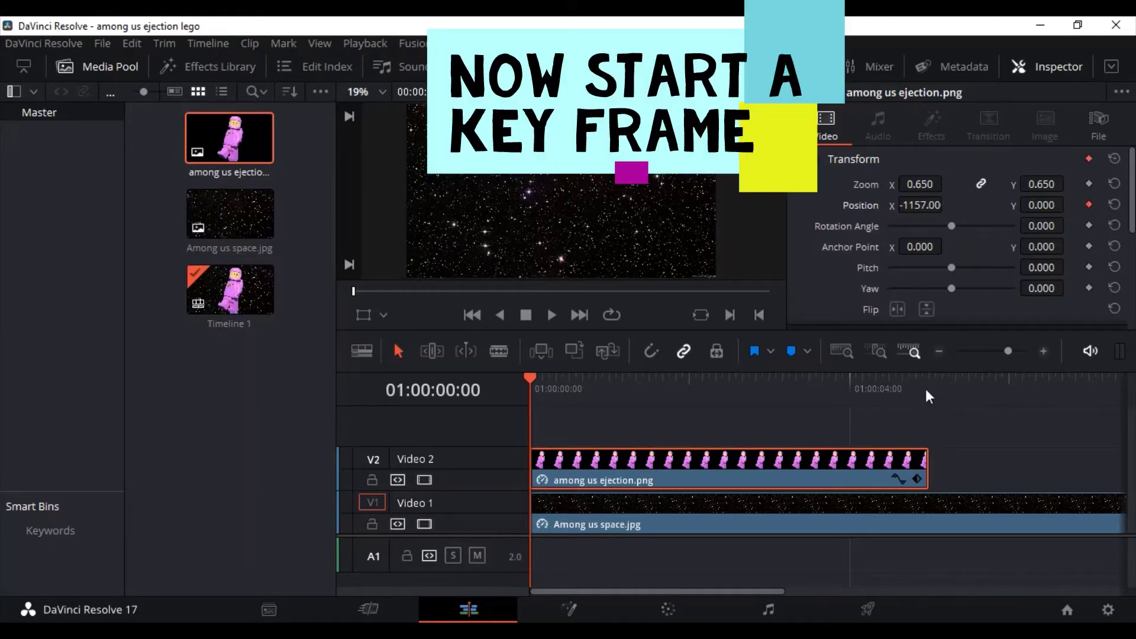
# At 01:00:04:22, keyframe the astronaut at Position X 1143, off-frame right, and open the Effects Library.
pyautogui.moveTo(926, 388); pyautogui.dragTo(925, 393)
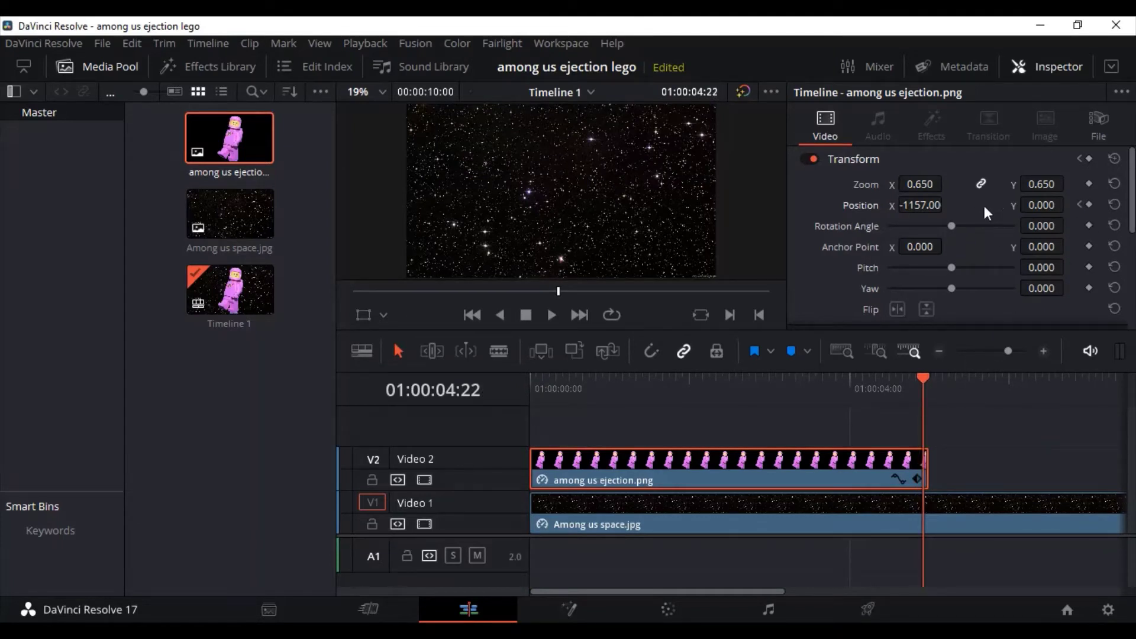
pyautogui.moveTo(921, 204); pyautogui.dragTo(948, 204)
pyautogui.moveTo(675, 593); pyautogui.dragTo(787, 589)
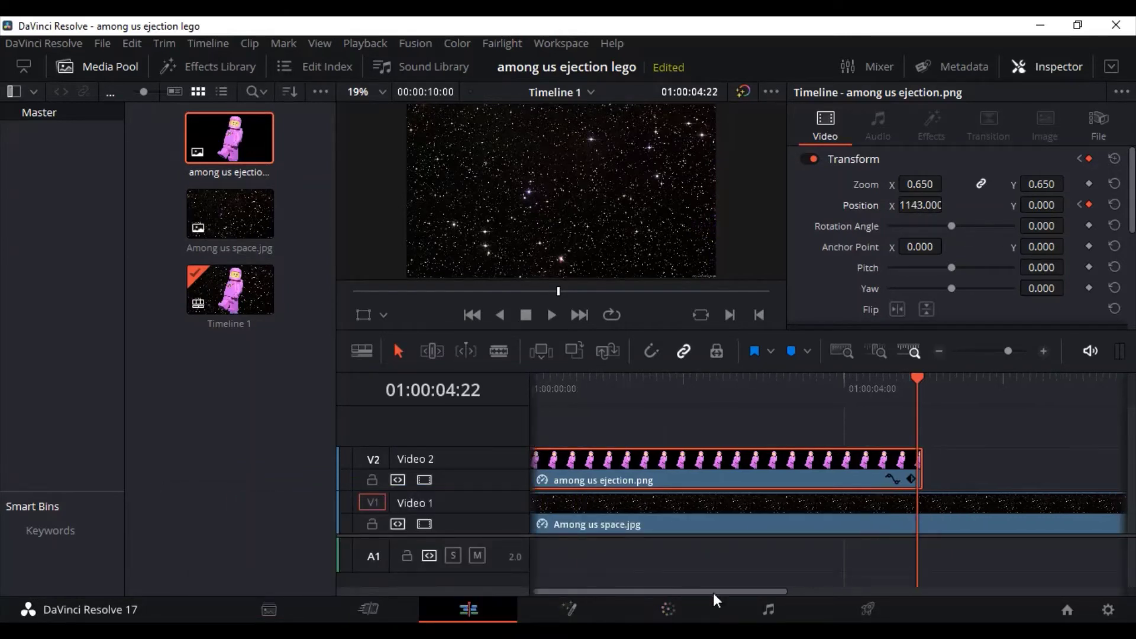
pyautogui.click(225, 70)
# Place a Text+ title on Video 2 directly after the astronaut clip, with snapping on.
pyautogui.moveTo(192, 556)
pyautogui.mouseDown()
pyautogui.moveTo(490, 478)
pyautogui.moveTo(685, 471)
pyautogui.mouseUp()
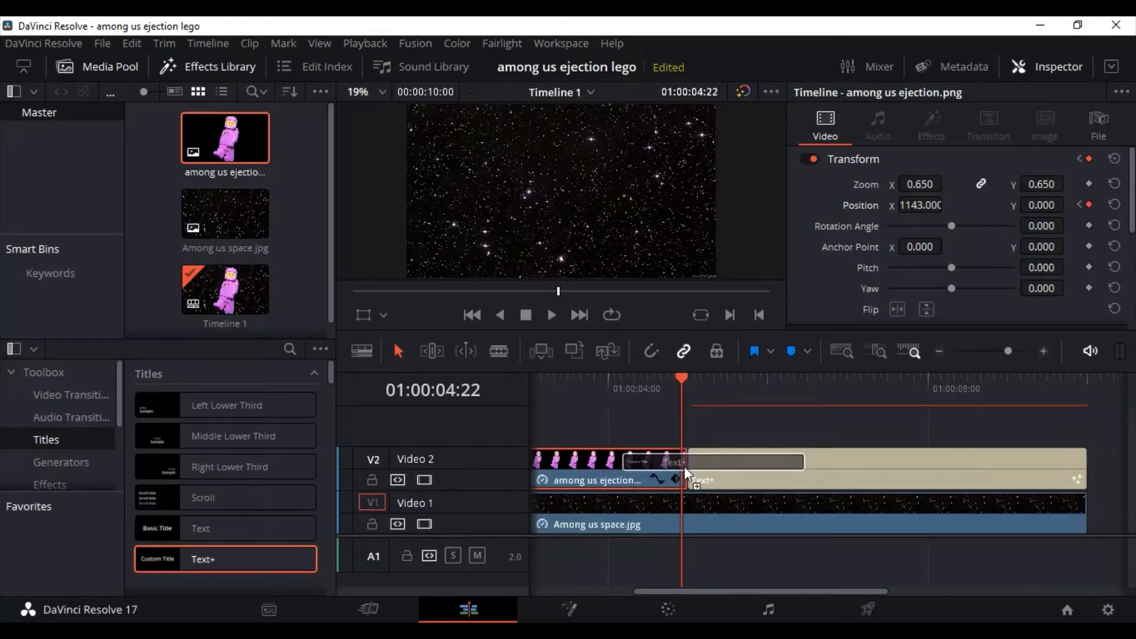
pyautogui.moveTo(684, 467); pyautogui.dragTo(692, 472)
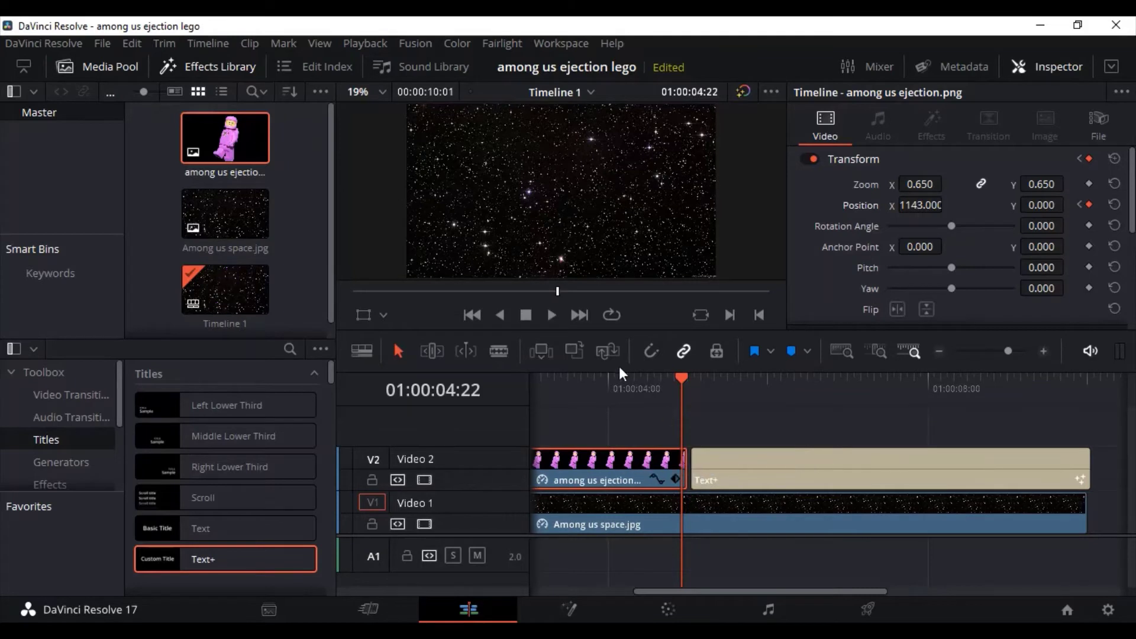
pyautogui.click(650, 357)
pyautogui.click(737, 467)
# Replace the Custom Title placeholder text with 'Lenny was the imposter'.
pyautogui.click(960, 456)
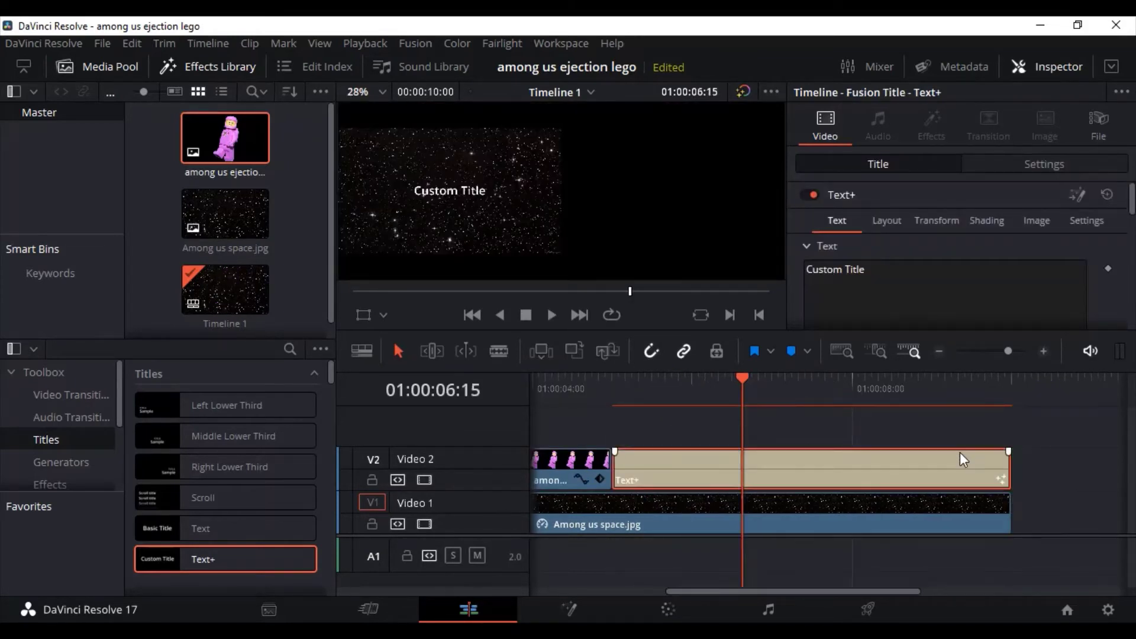
pyautogui.moveTo(962, 279); pyautogui.dragTo(825, 274)
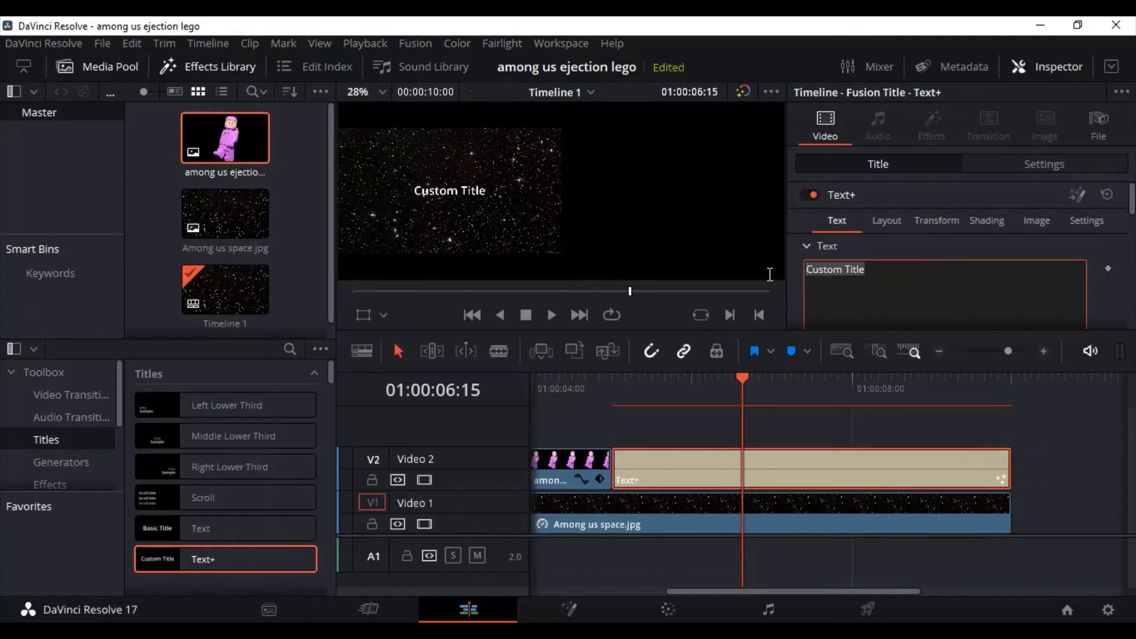
pyautogui.press('BackSpace')
pyautogui.write('L')
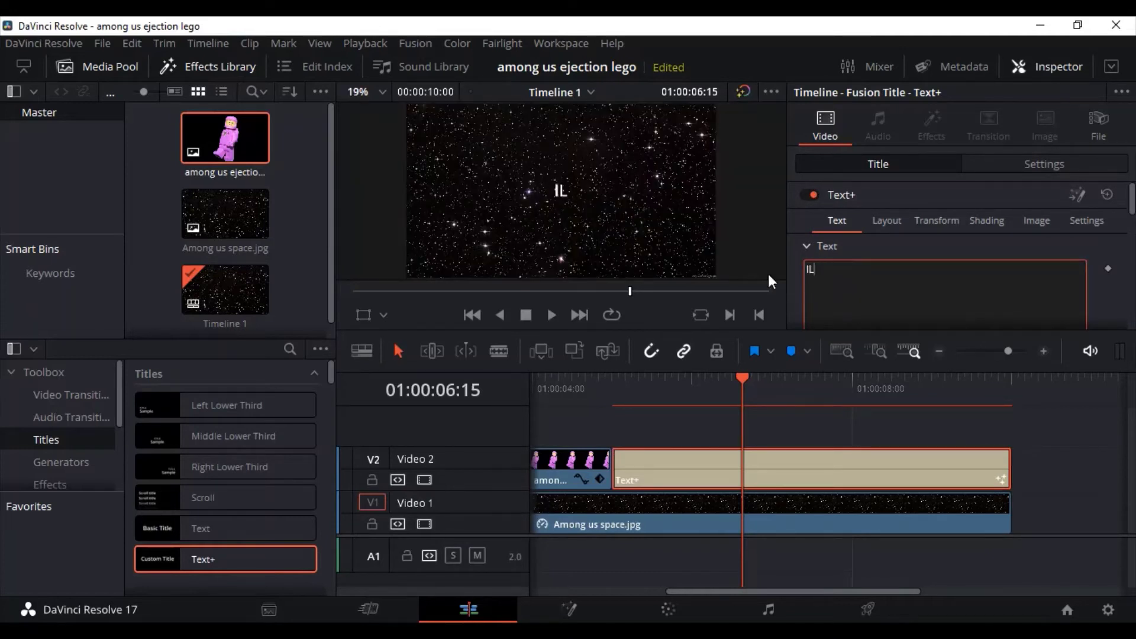
pyautogui.write('e')
pyautogui.press('BackSpace')
pyautogui.press('BackSpace')
pyautogui.write('Lenny')
pyautogui.write('wa')
pyautogui.press('BackSpace')
pyautogui.press('BackSpace')
pyautogui.write('w')
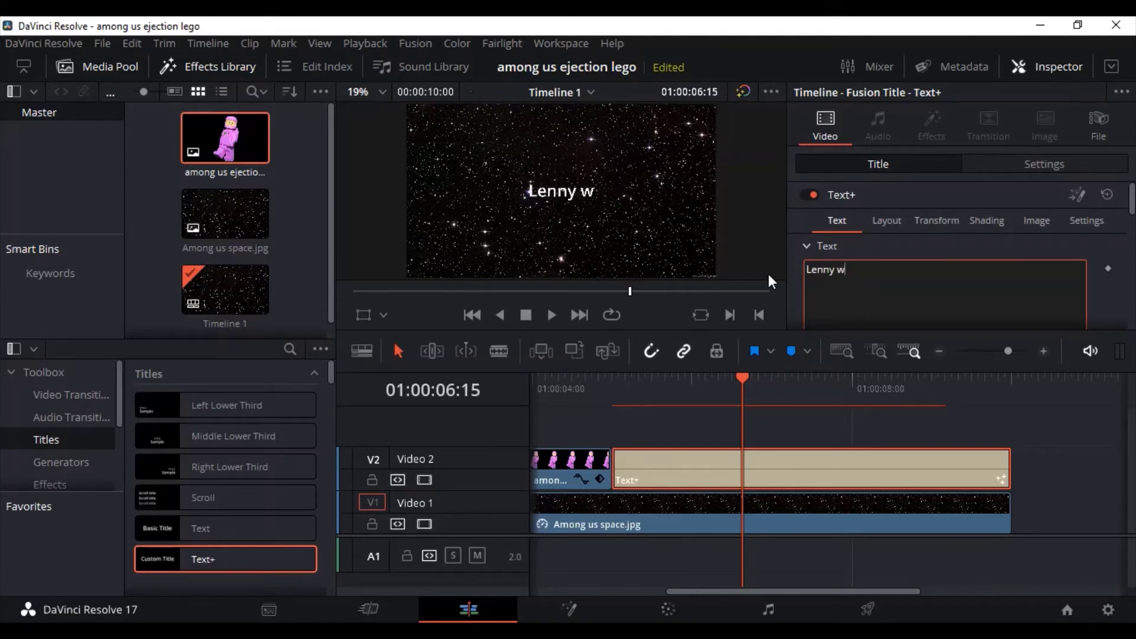
pyautogui.write('as the im')
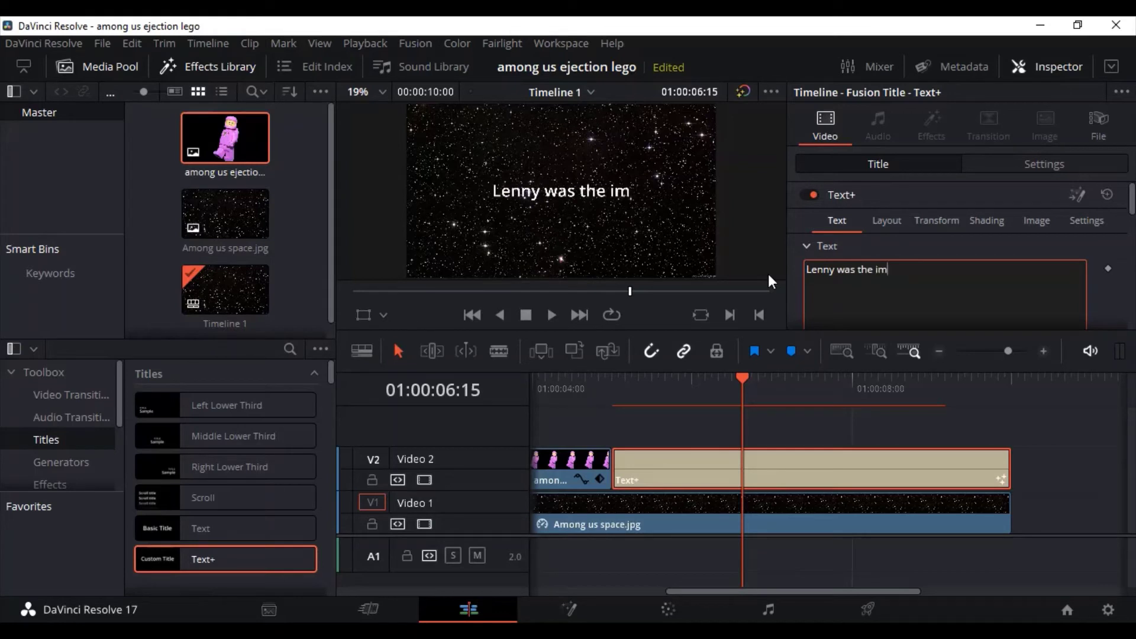
pyautogui.write('poster')
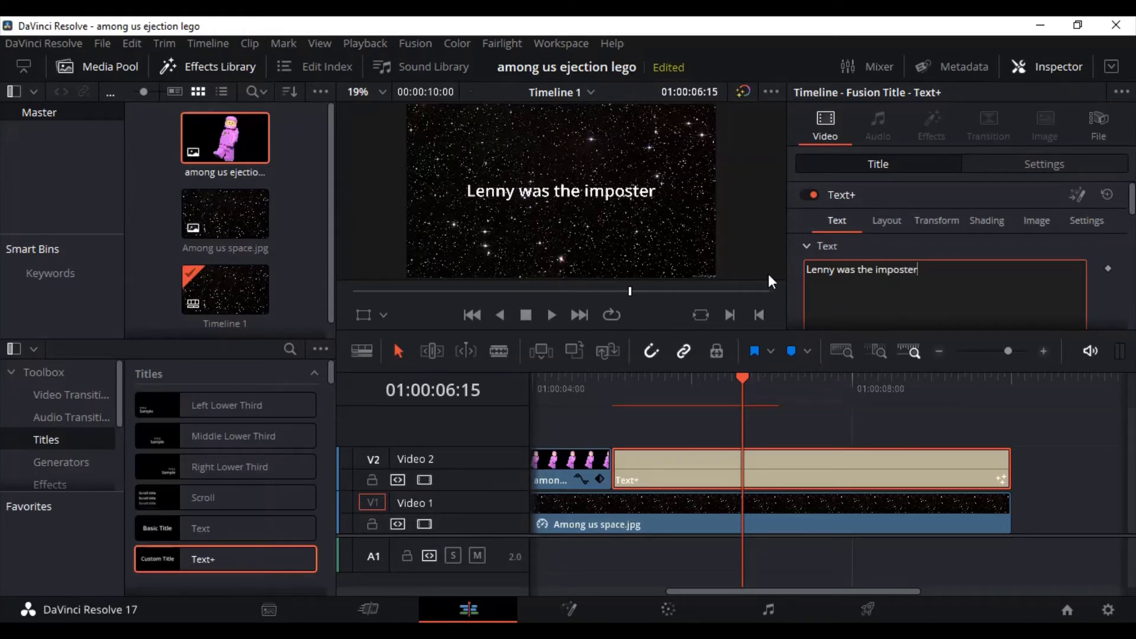
# At the title's start, keyframe Write On End at 0 so the text is hidden.
pyautogui.moveTo(738, 379); pyautogui.dragTo(613, 389)
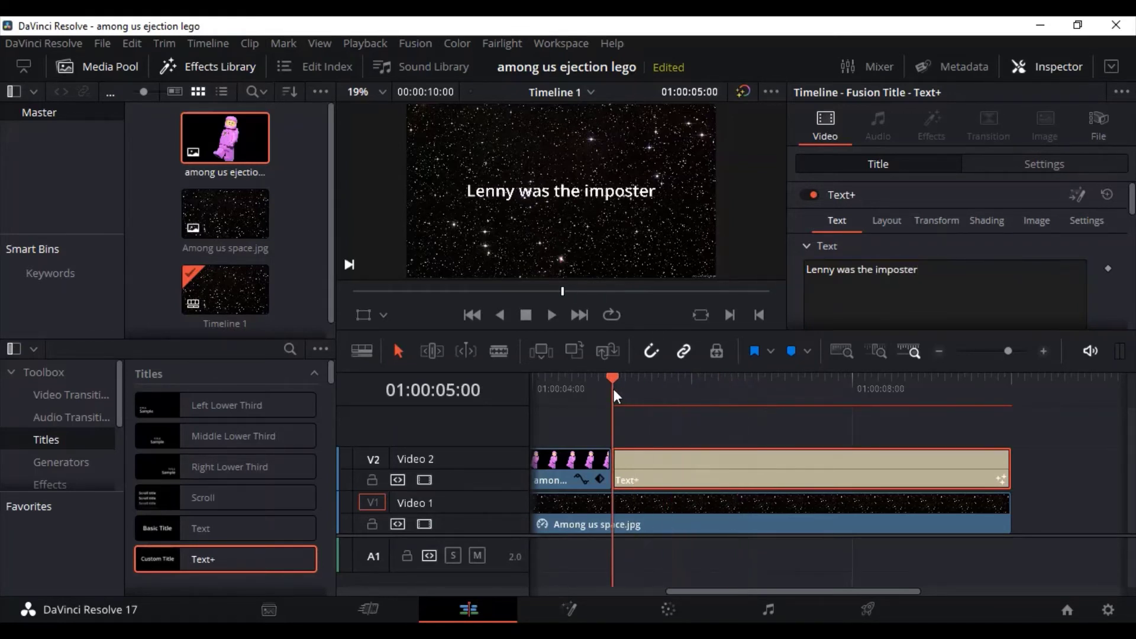
pyautogui.scroll(-3, 971, 274)
pyautogui.scroll(-2, 1007, 248)
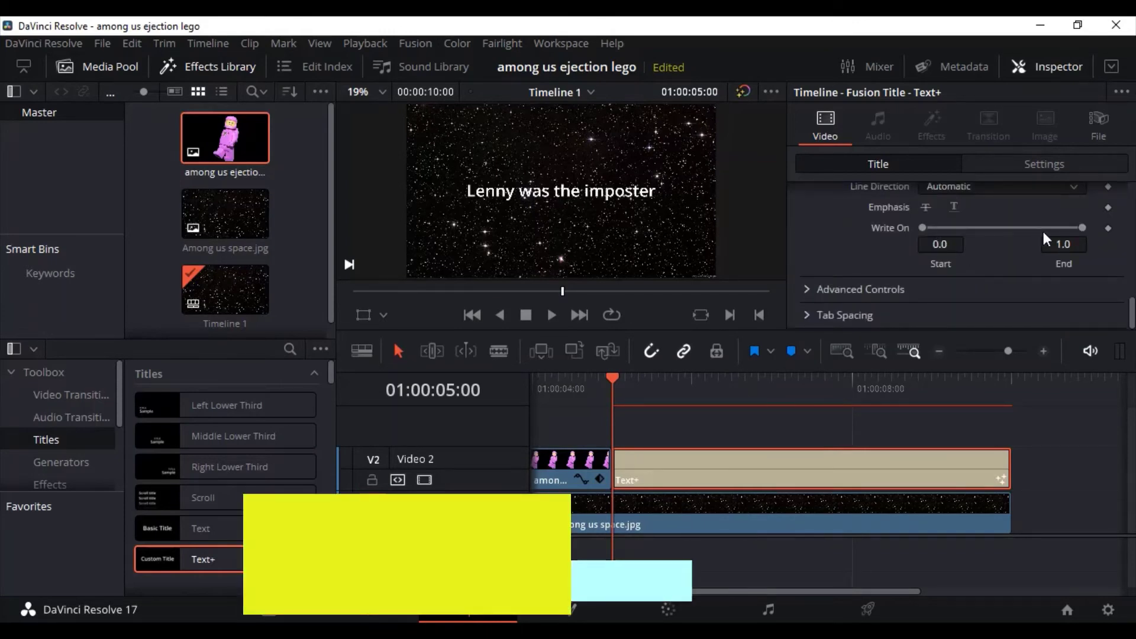
pyautogui.moveTo(1083, 228); pyautogui.dragTo(902, 232)
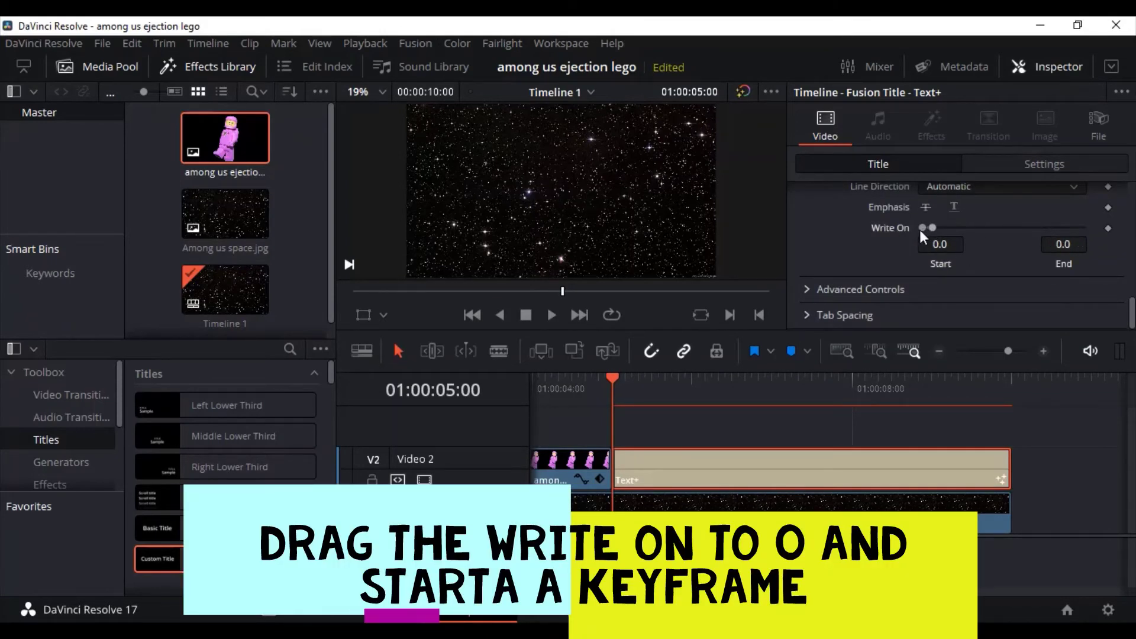
pyautogui.click(1109, 229)
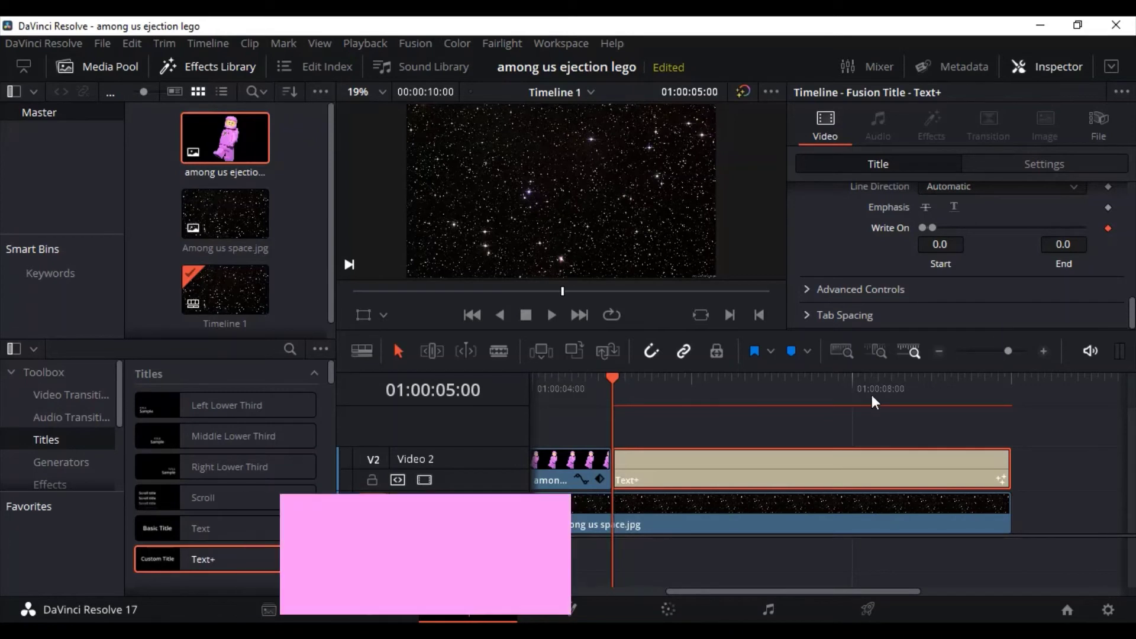
# At 01:00:09:00, keyframe Write On End at 1.0 to reveal the full title.
pyautogui.moveTo(820, 379); pyautogui.dragTo(1012, 392)
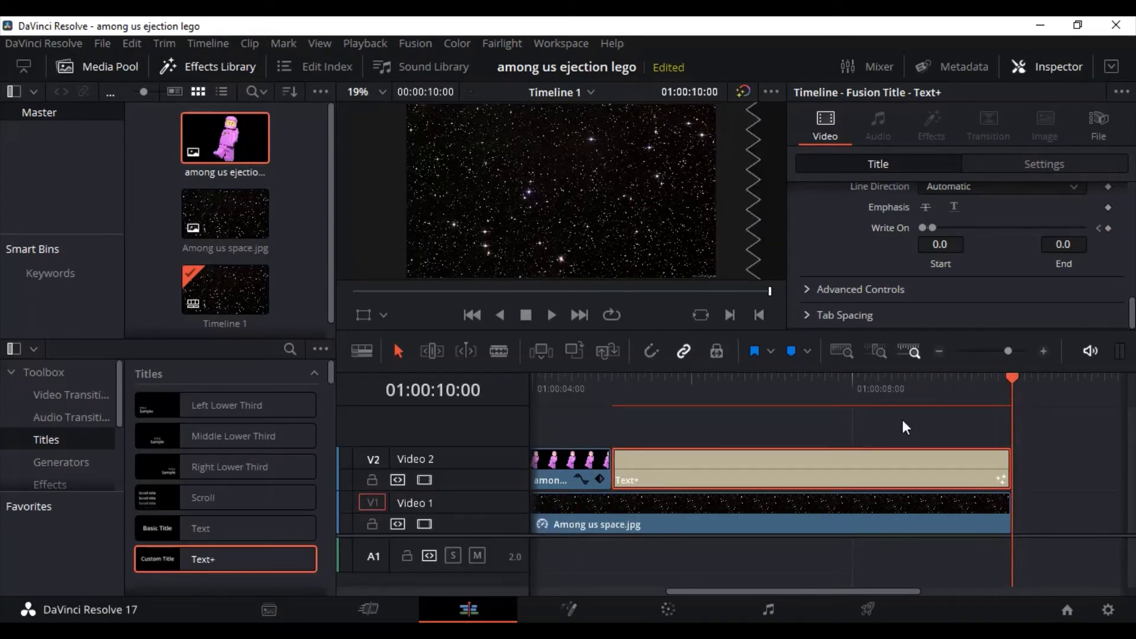
pyautogui.moveTo(1009, 391); pyautogui.dragTo(933, 395)
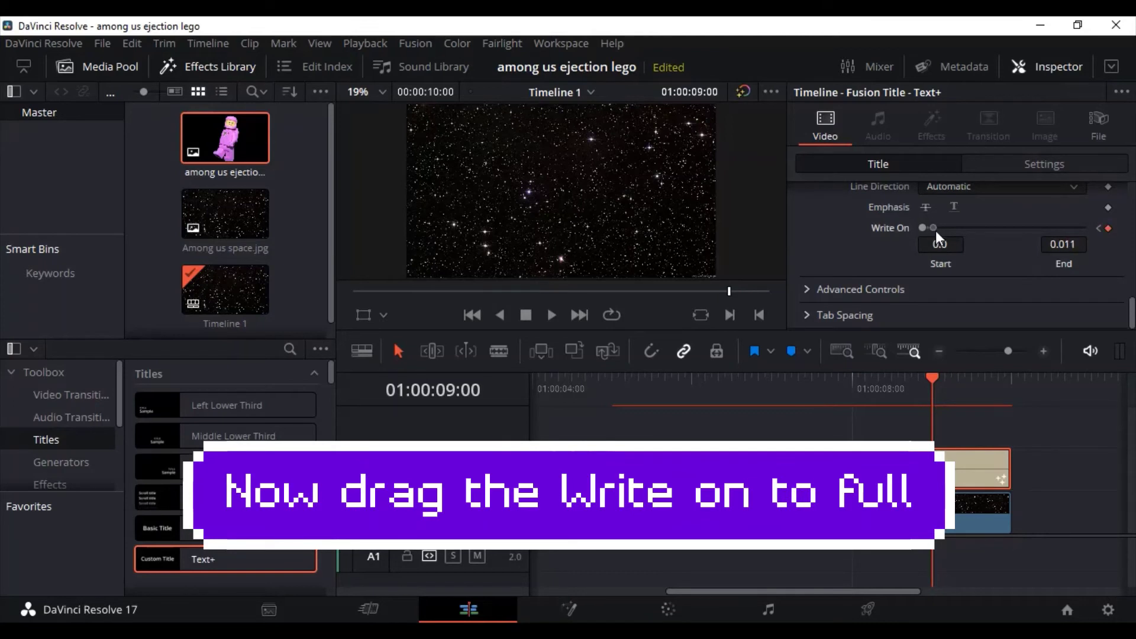
pyautogui.moveTo(933, 229); pyautogui.dragTo(1067, 233)
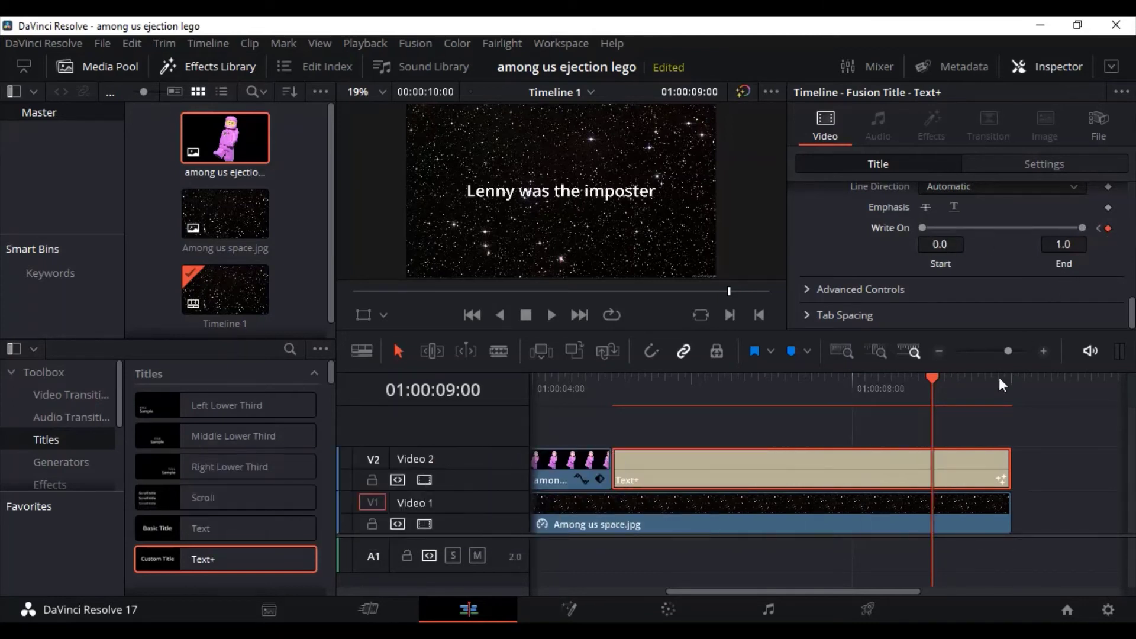
pyautogui.click(241, 72)
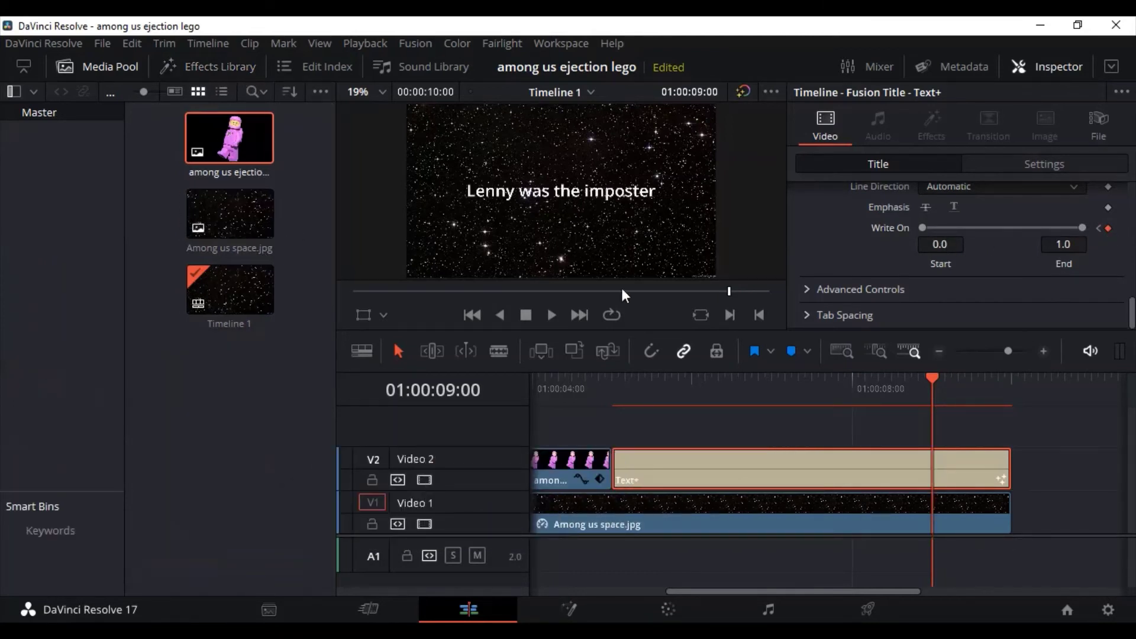
# Play the edit from the timeline start, stop playback, and return the playhead to the start.
pyautogui.moveTo(744, 384); pyautogui.dragTo(464, 406)
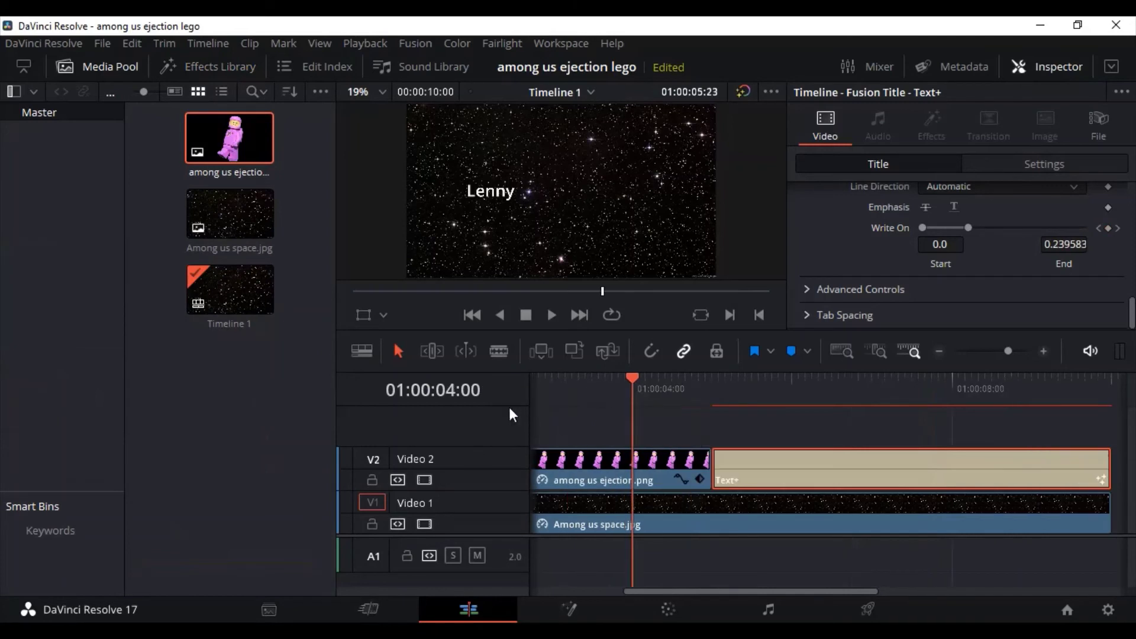
pyautogui.click(548, 308)
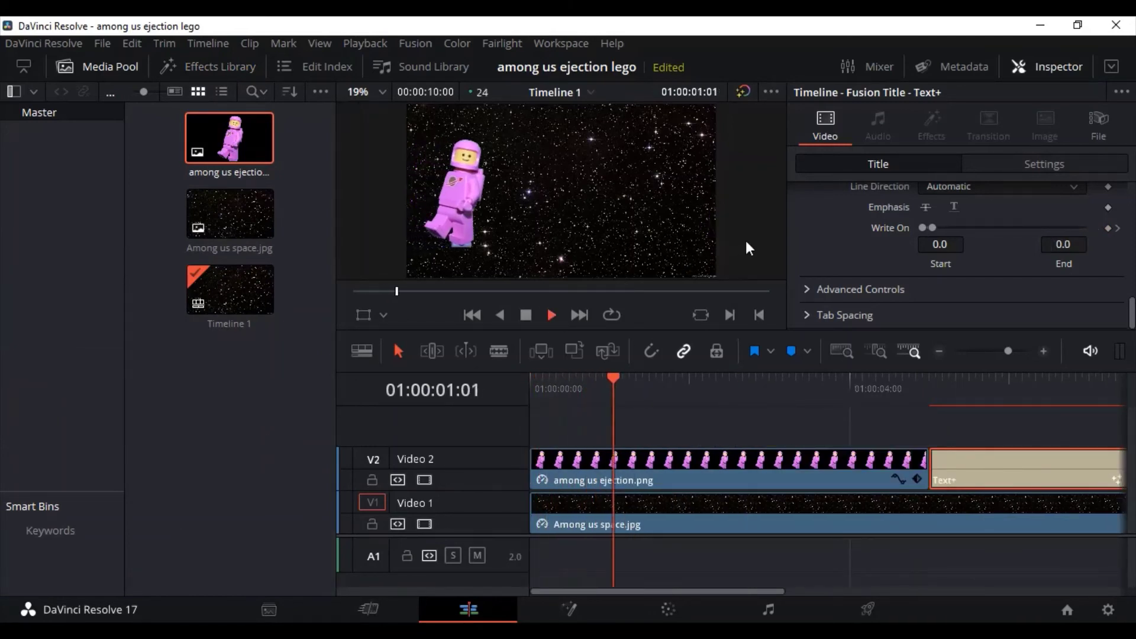
pyautogui.click(523, 293)
pyautogui.press('space')
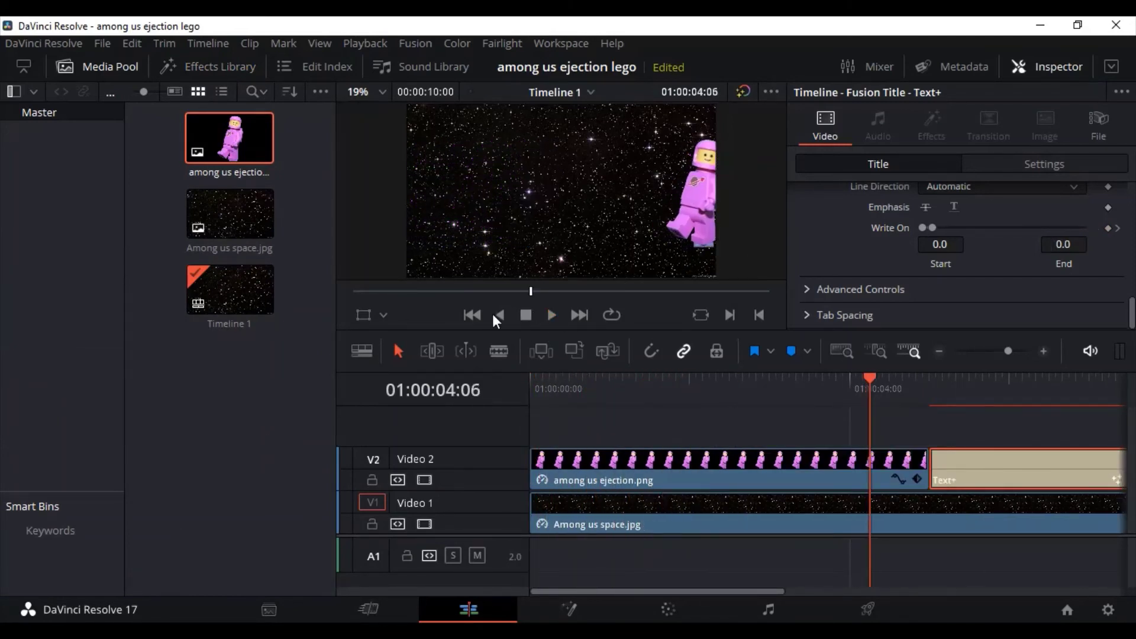
pyautogui.moveTo(685, 392); pyautogui.dragTo(497, 368)
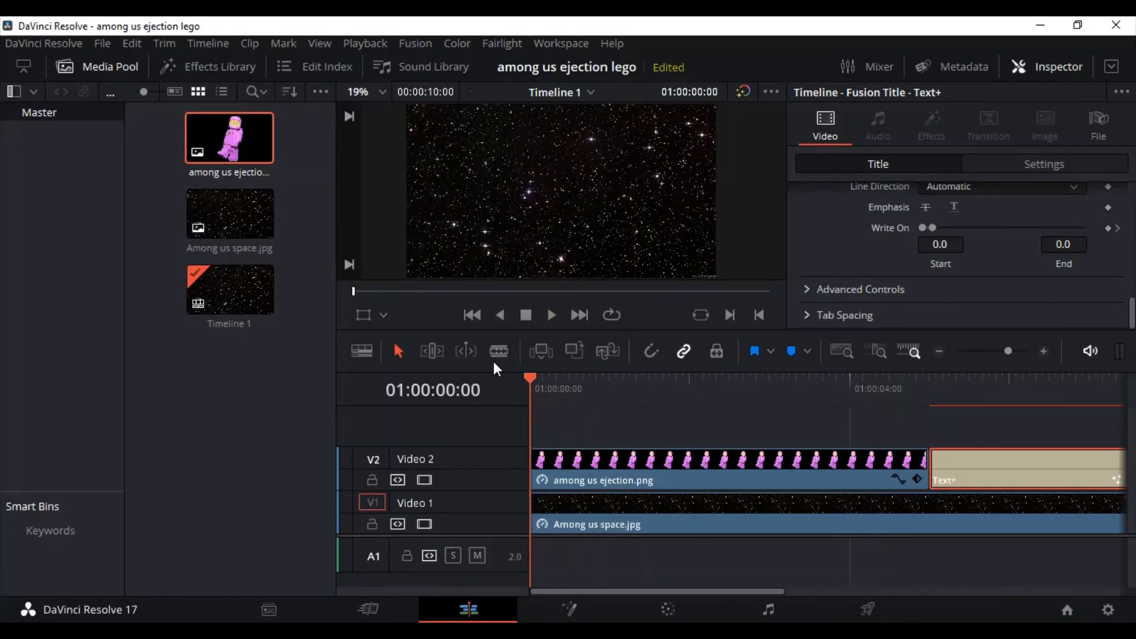
# Keyframe the astronaut's Rotation Angle from 0 at the start to 360 at 01:00:04:22.
pyautogui.click(637, 463)
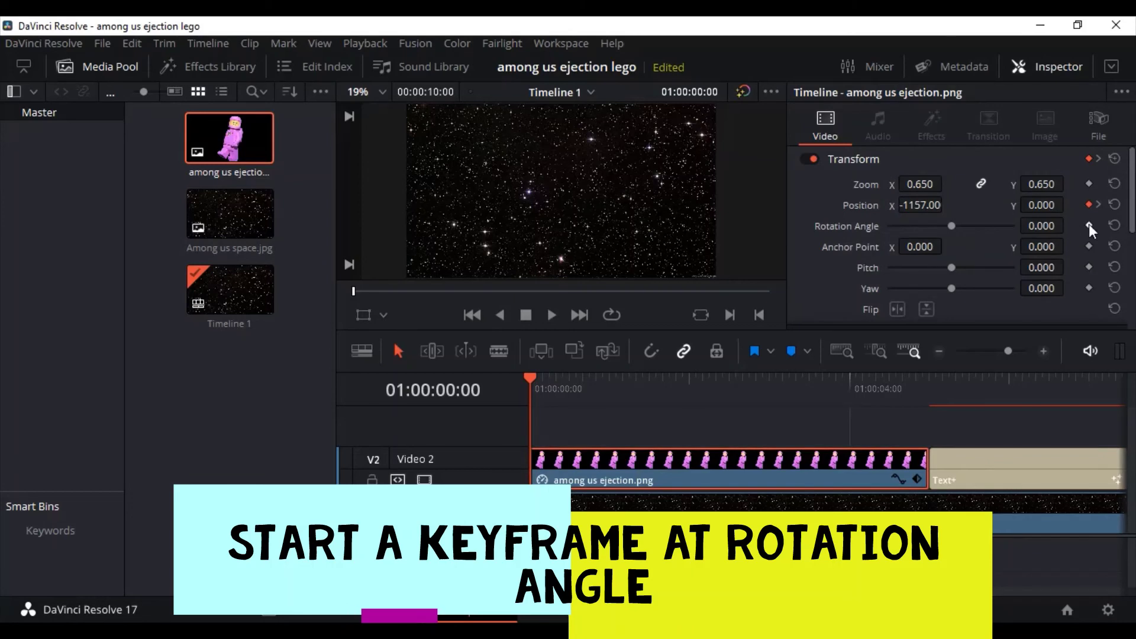
pyautogui.click(1089, 225)
pyautogui.moveTo(630, 384); pyautogui.dragTo(925, 397)
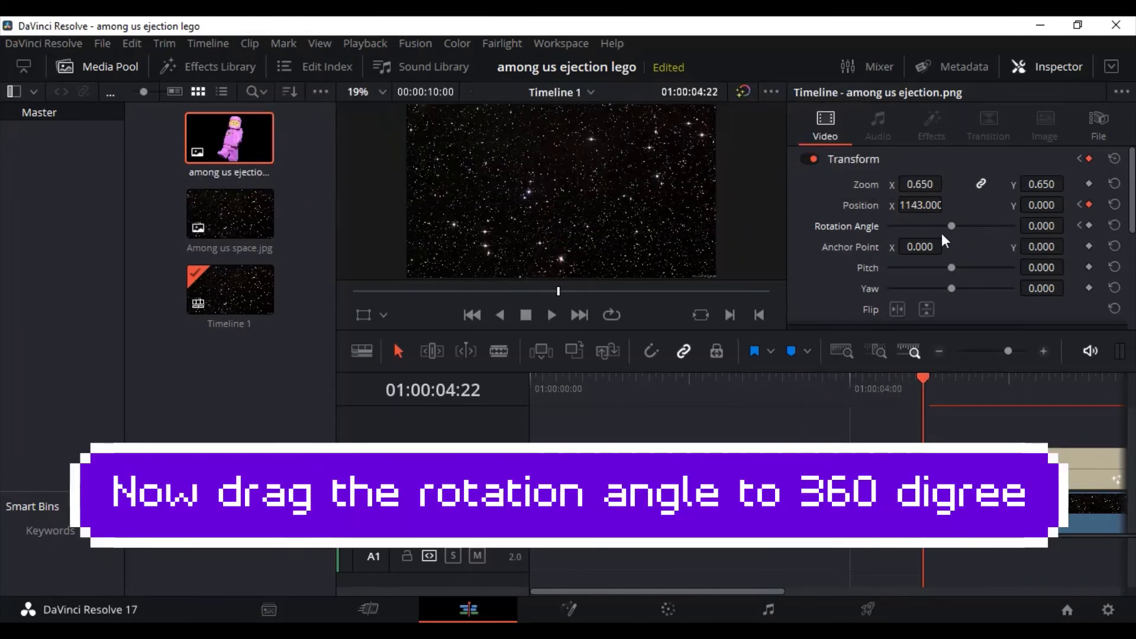
pyautogui.moveTo(952, 226); pyautogui.dragTo(1096, 228)
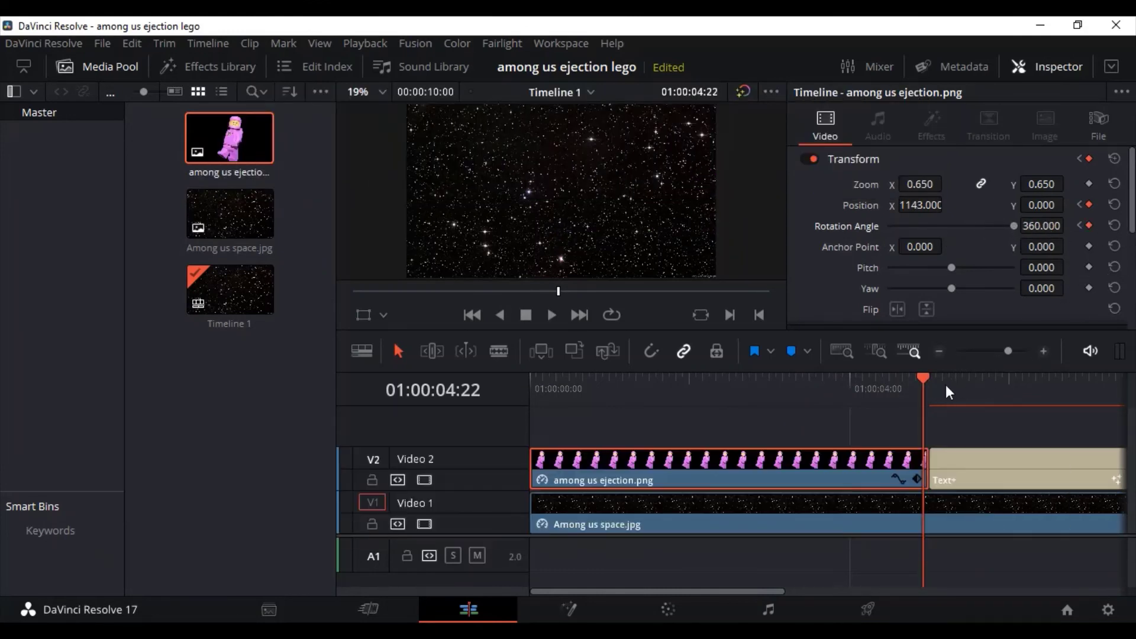
pyautogui.moveTo(946, 385); pyautogui.dragTo(462, 388)
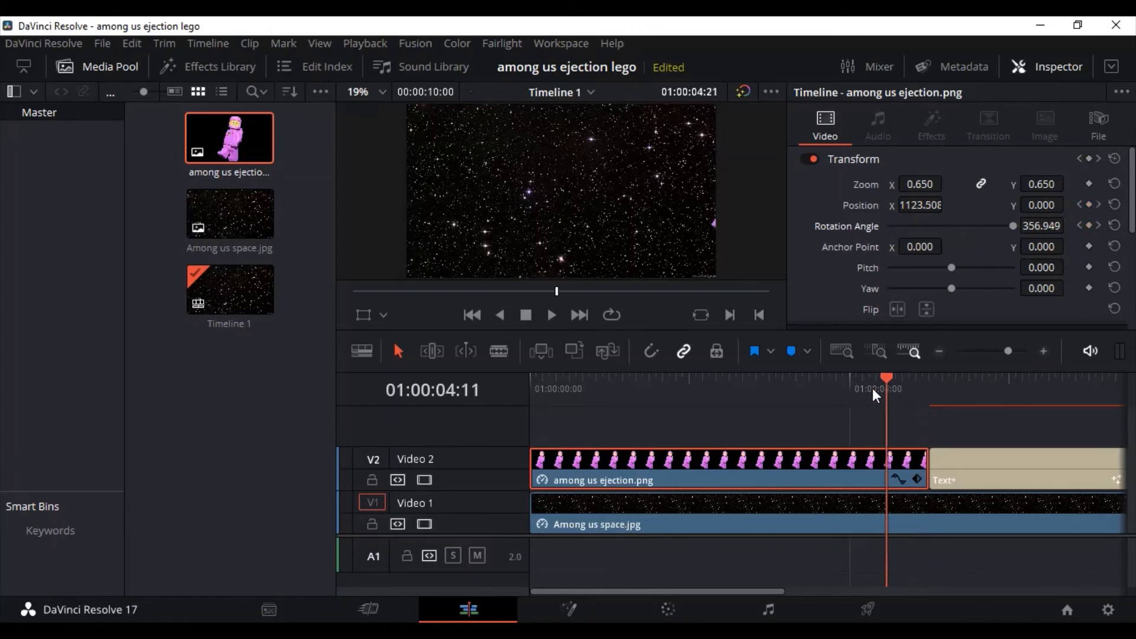
# Play back the spinning astronaut and drag the viewer divider down to enlarge the preview.
pyautogui.click(552, 315)
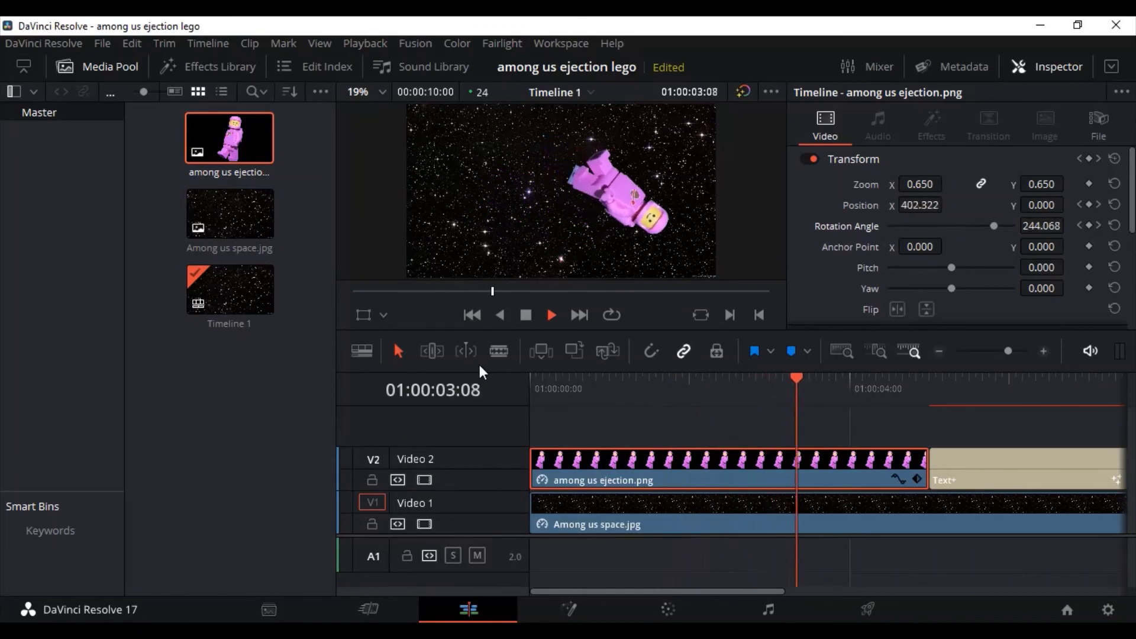
pyautogui.moveTo(480, 370); pyautogui.dragTo(486, 411)
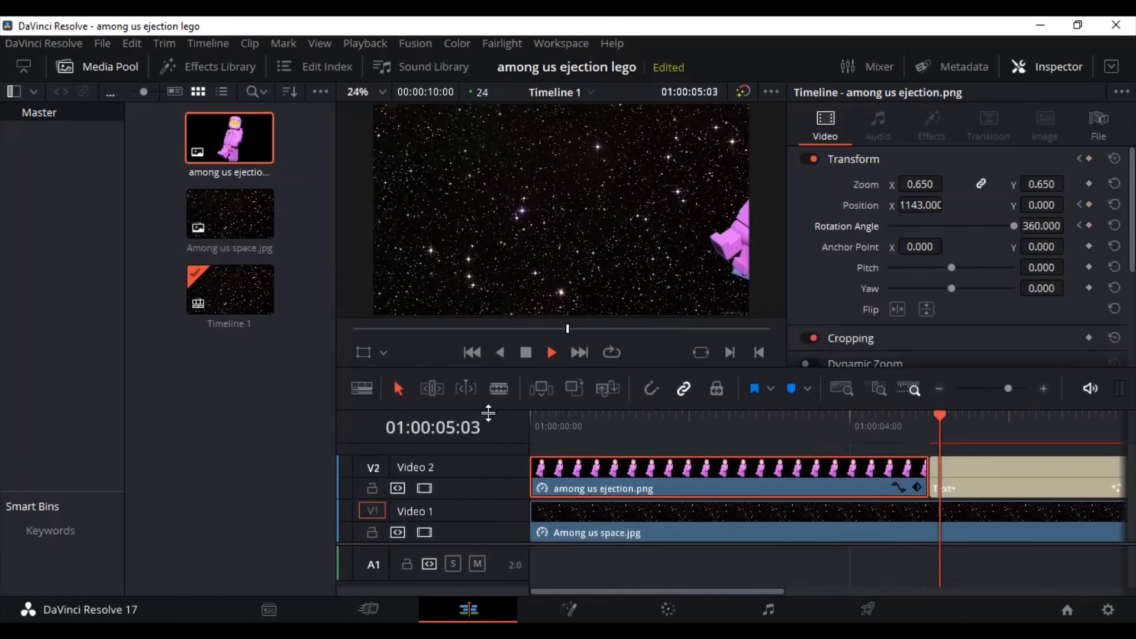